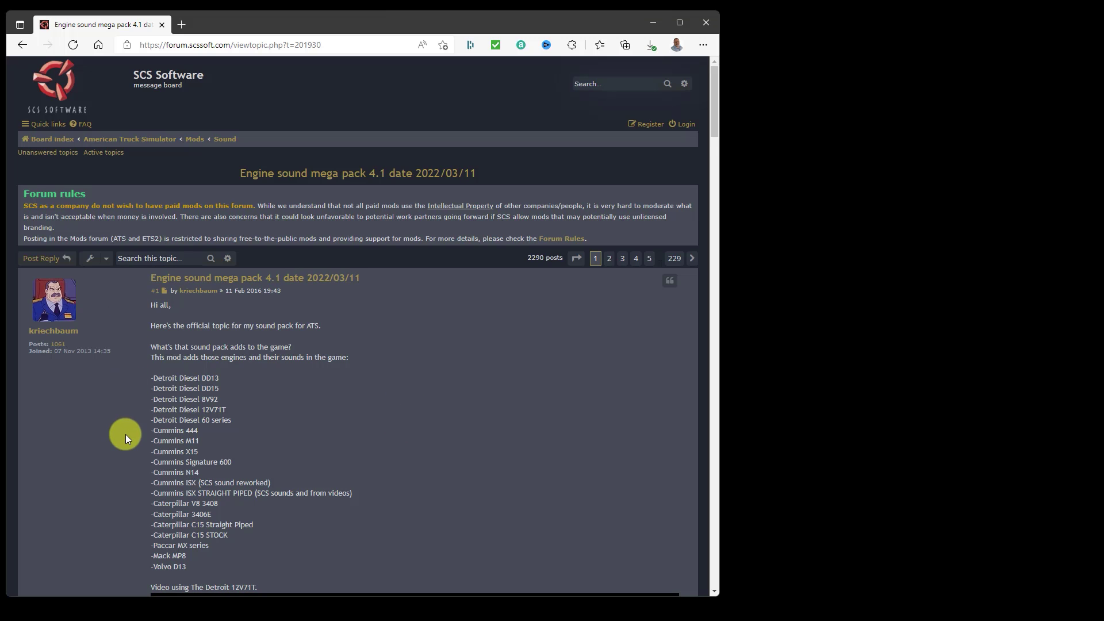
{"action": "scroll", "coordinate": [125, 432], "scroll_direction": "down", "scroll_amount": 1}
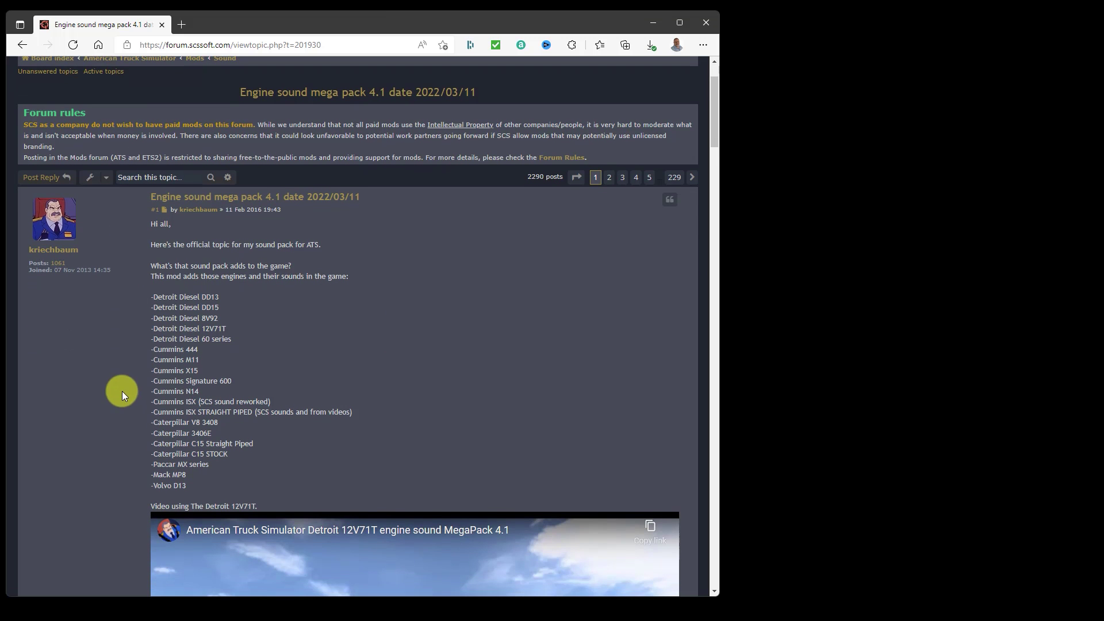
{"action": "scroll", "coordinate": [122, 391], "scroll_direction": "up", "scroll_amount": 1}
{"action": "scroll", "coordinate": [115, 380], "scroll_direction": "down", "scroll_amount": 4}
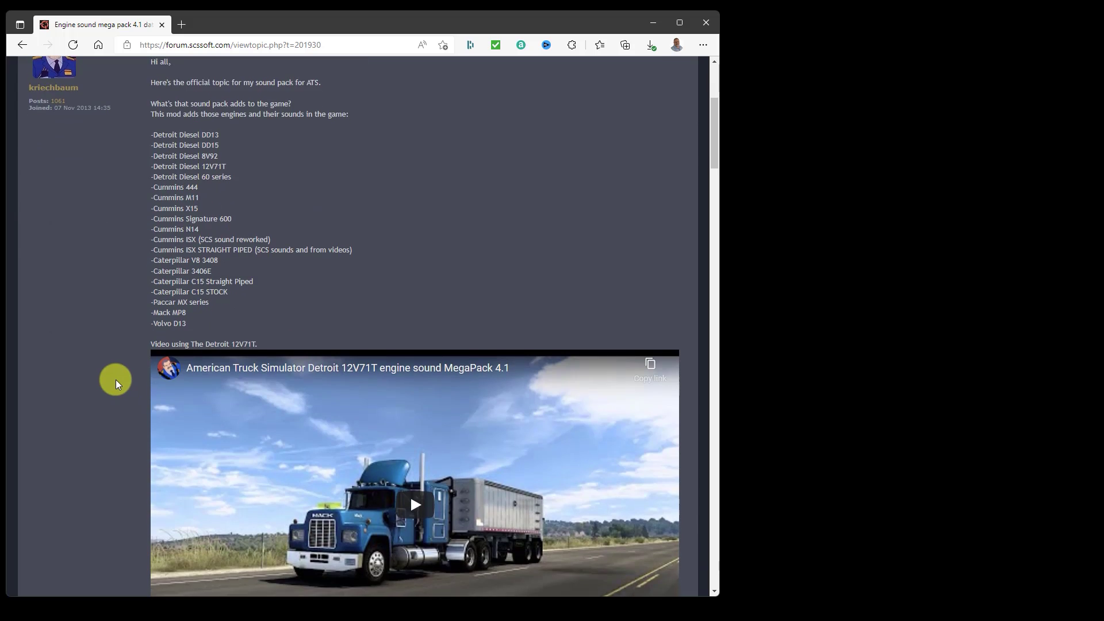
{"action": "scroll", "coordinate": [115, 380], "scroll_direction": "down", "scroll_amount": 2}
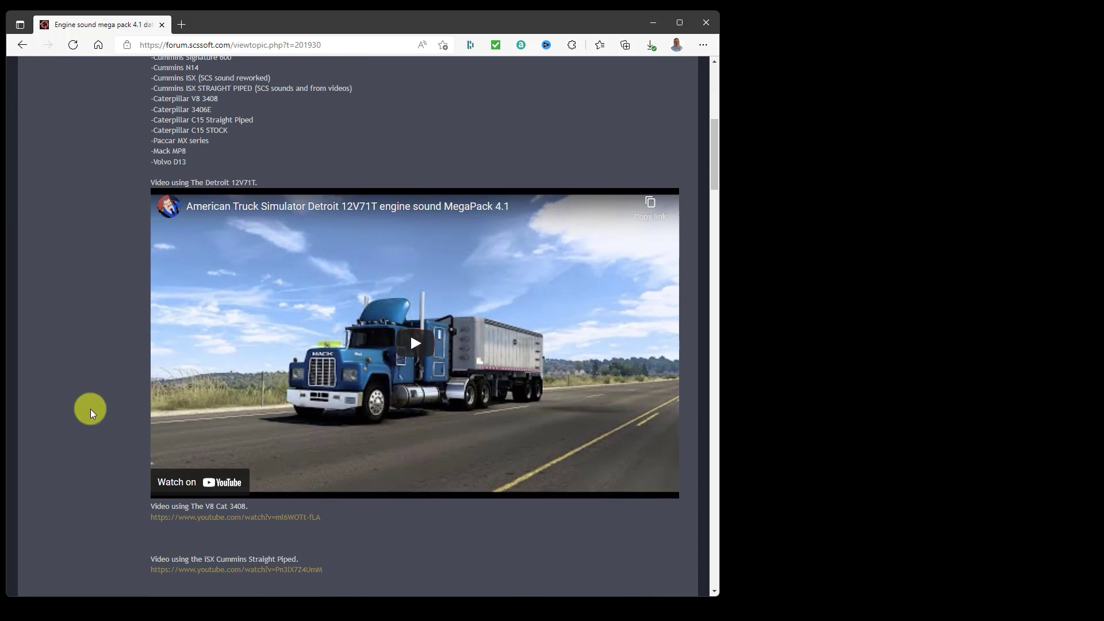
{"action": "scroll", "coordinate": [101, 346], "scroll_direction": "down", "scroll_amount": 2}
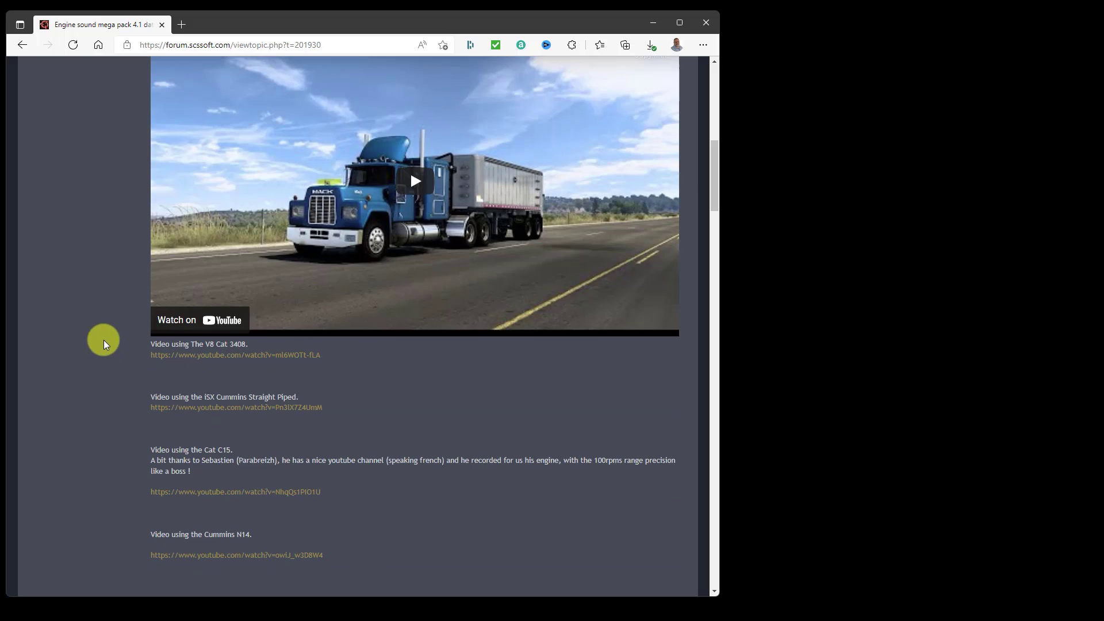
{"action": "scroll", "coordinate": [100, 346], "scroll_direction": "down", "scroll_amount": 3}
{"action": "scroll", "coordinate": [109, 333], "scroll_direction": "down", "scroll_amount": 3}
{"action": "scroll", "coordinate": [110, 333], "scroll_direction": "down", "scroll_amount": 2}
{"action": "scroll", "coordinate": [110, 332], "scroll_direction": "down", "scroll_amount": 2}
{"action": "scroll", "coordinate": [109, 332], "scroll_direction": "down", "scroll_amount": 2}
{"action": "scroll", "coordinate": [109, 332], "scroll_direction": "down", "scroll_amount": 2}
{"action": "scroll", "coordinate": [110, 333], "scroll_direction": "down", "scroll_amount": 3}
{"action": "scroll", "coordinate": [110, 331], "scroll_direction": "down", "scroll_amount": 3}
{"action": "scroll", "coordinate": [110, 332], "scroll_direction": "down", "scroll_amount": 3}
{"action": "scroll", "coordinate": [110, 332], "scroll_direction": "down", "scroll_amount": 2}
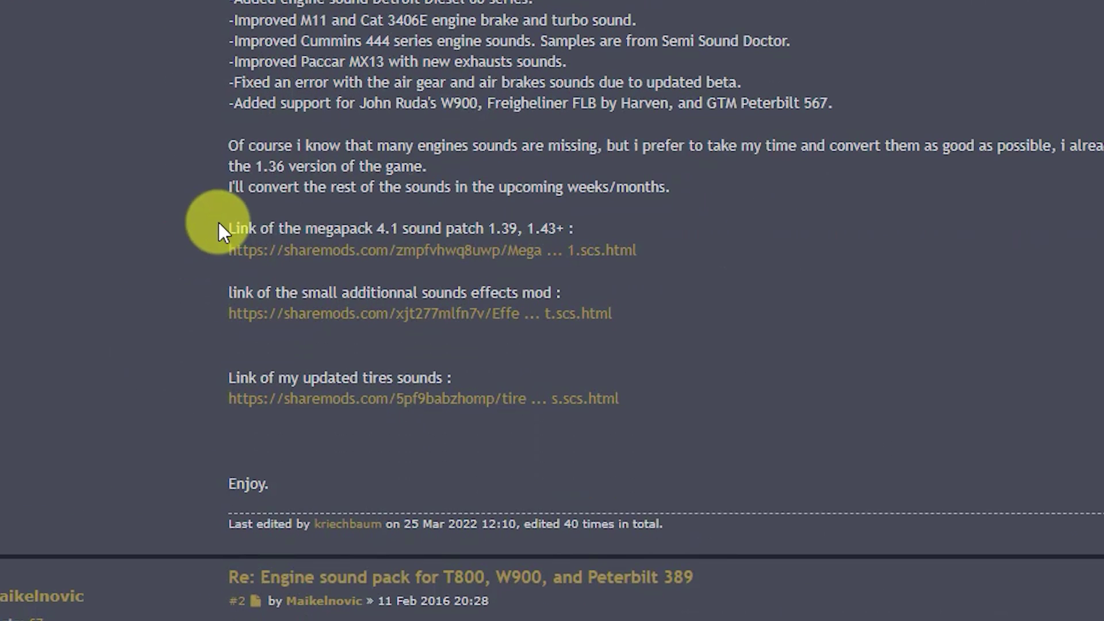
- Highlight the 'megapack 4.1 sound patch' line in the first post and follow its sharemods.com link
{"action": "left_click_drag", "start_coordinate": [230, 226], "coordinate": [586, 230]}
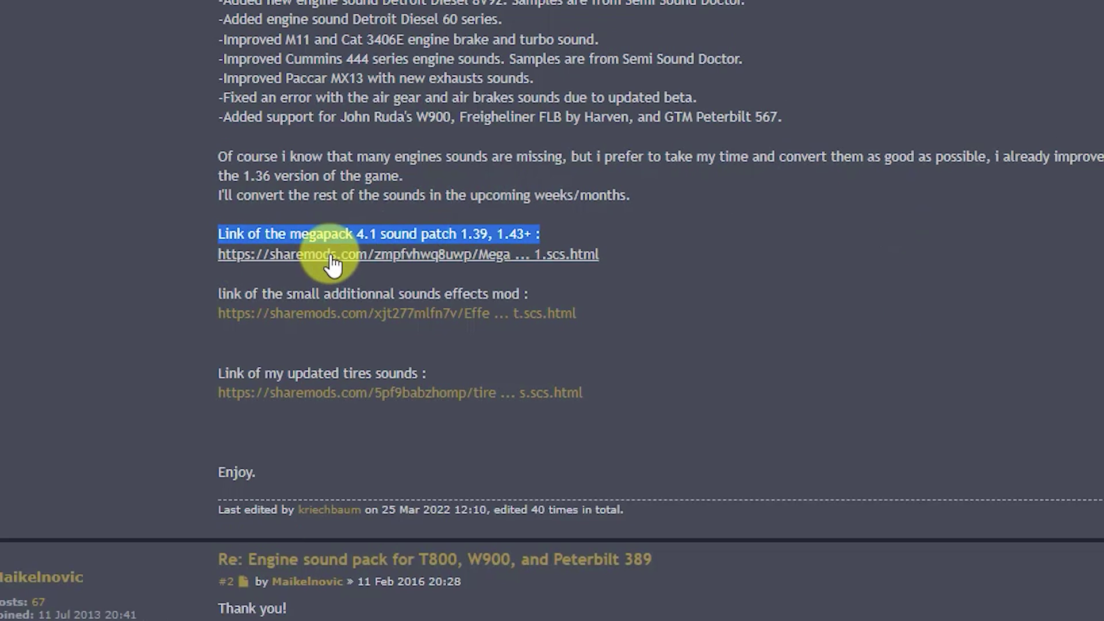
{"action": "left_click", "coordinate": [333, 260]}
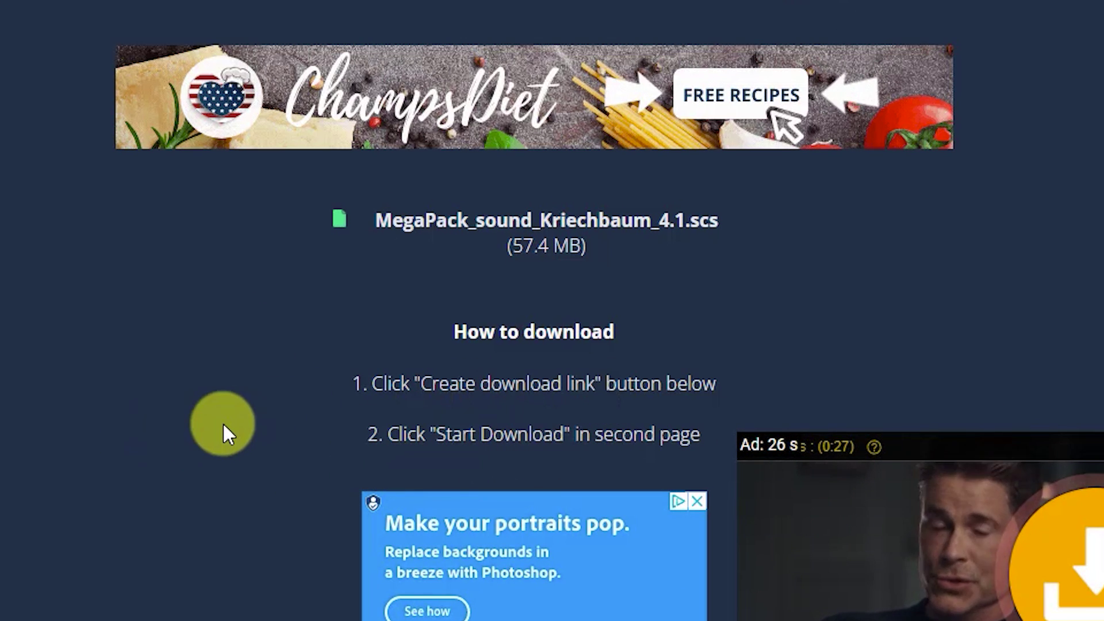
{"action": "scroll", "coordinate": [223, 422], "scroll_direction": "down", "scroll_amount": 4}
{"action": "scroll", "coordinate": [222, 420], "scroll_direction": "down", "scroll_amount": 4}
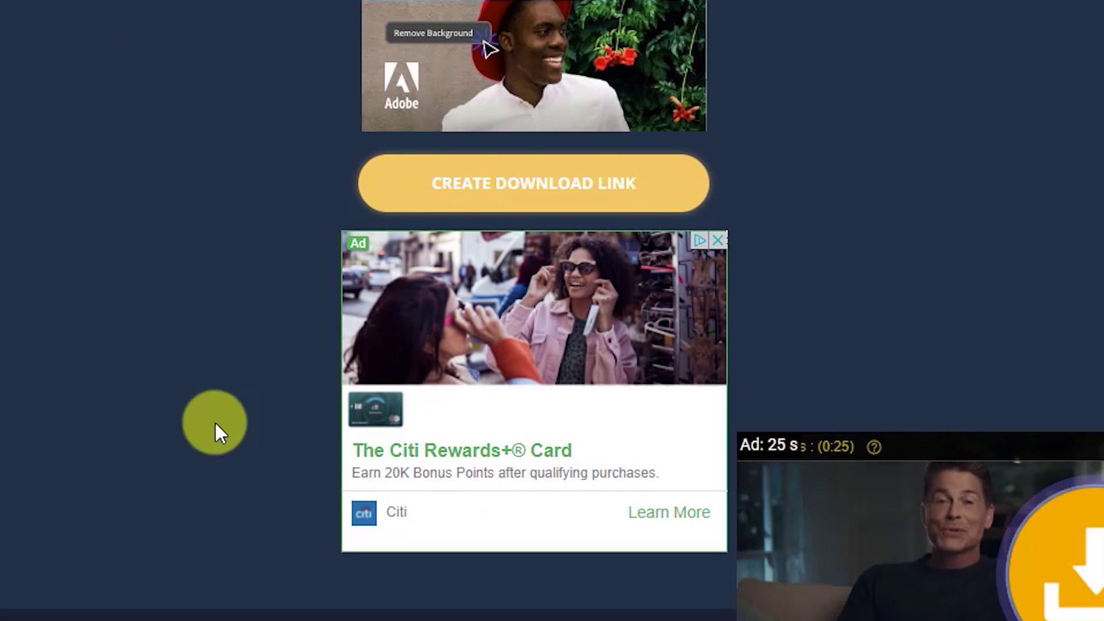
- Generate the ShareMods download link for MegaPack_sound_Kriechbaum_4.1.scs (57.4 MB)
{"action": "left_click", "coordinate": [557, 189]}
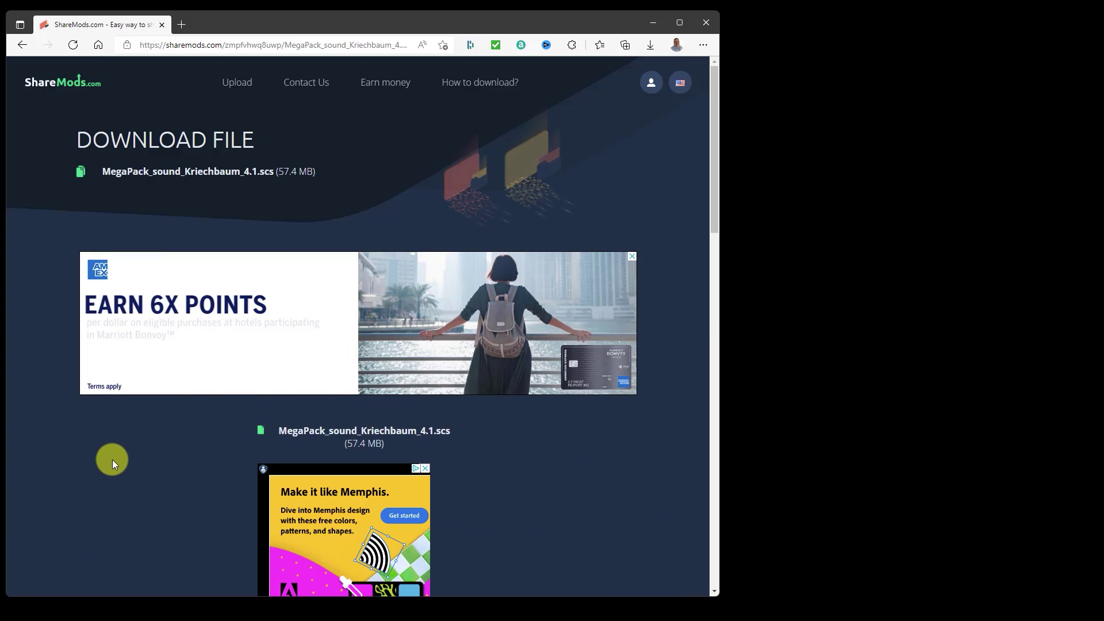
{"action": "scroll", "coordinate": [112, 460], "scroll_direction": "down", "scroll_amount": 4}
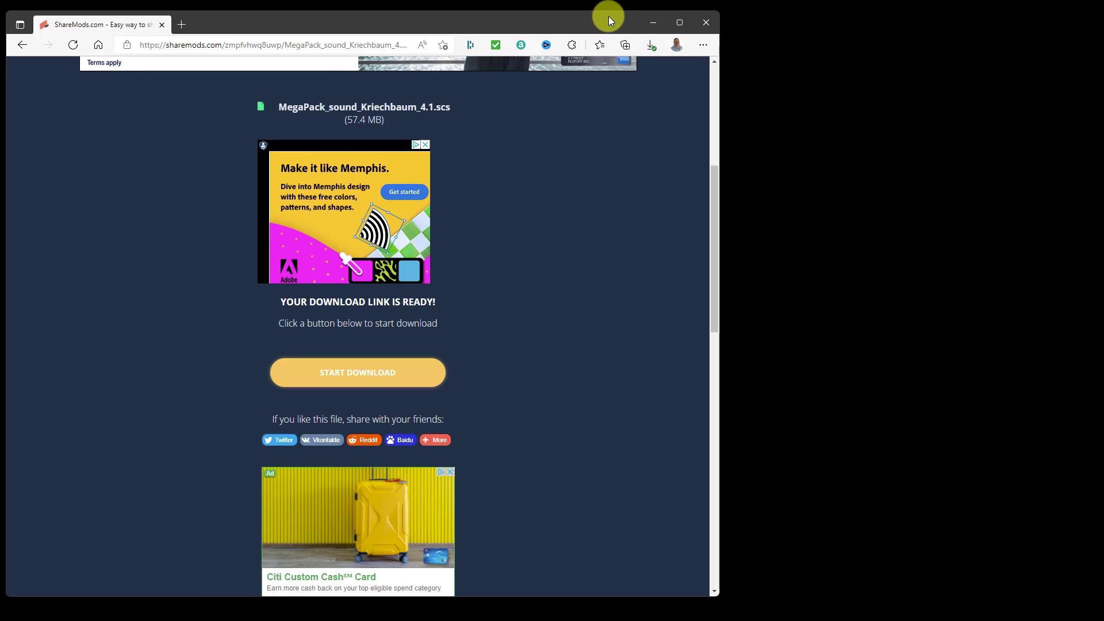
- Drag MegaPack_sound_Kriechbaum_4.1 (1).scs from Downloads into Documents > American Truck Simulator > mod
{"action": "left_click", "coordinate": [648, 21]}
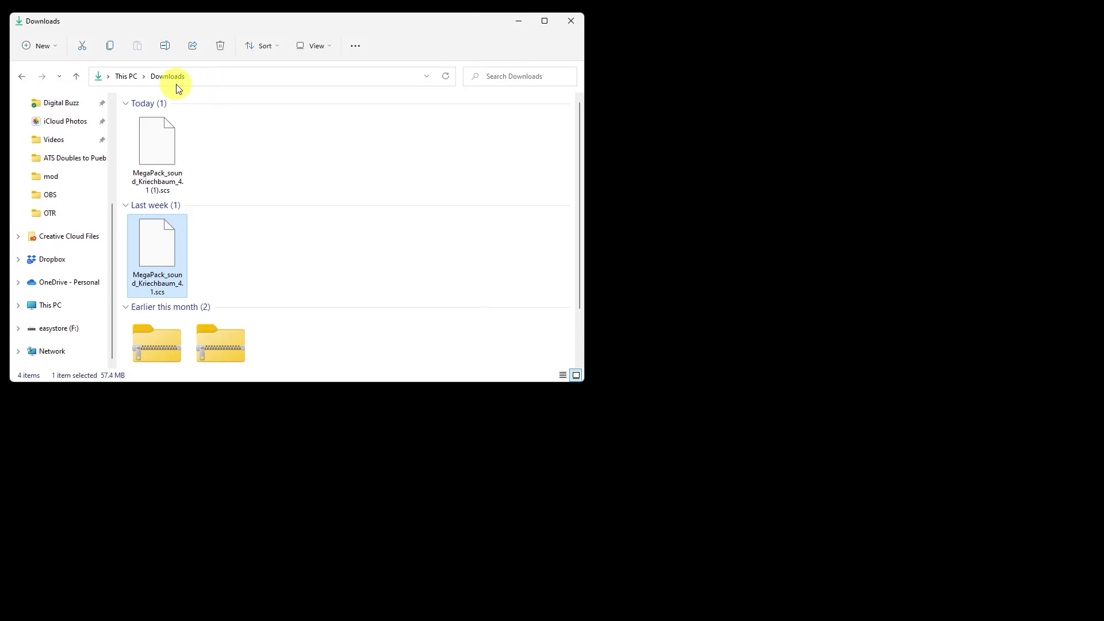
{"action": "left_click", "coordinate": [186, 143]}
{"action": "key", "text": "super+e"}
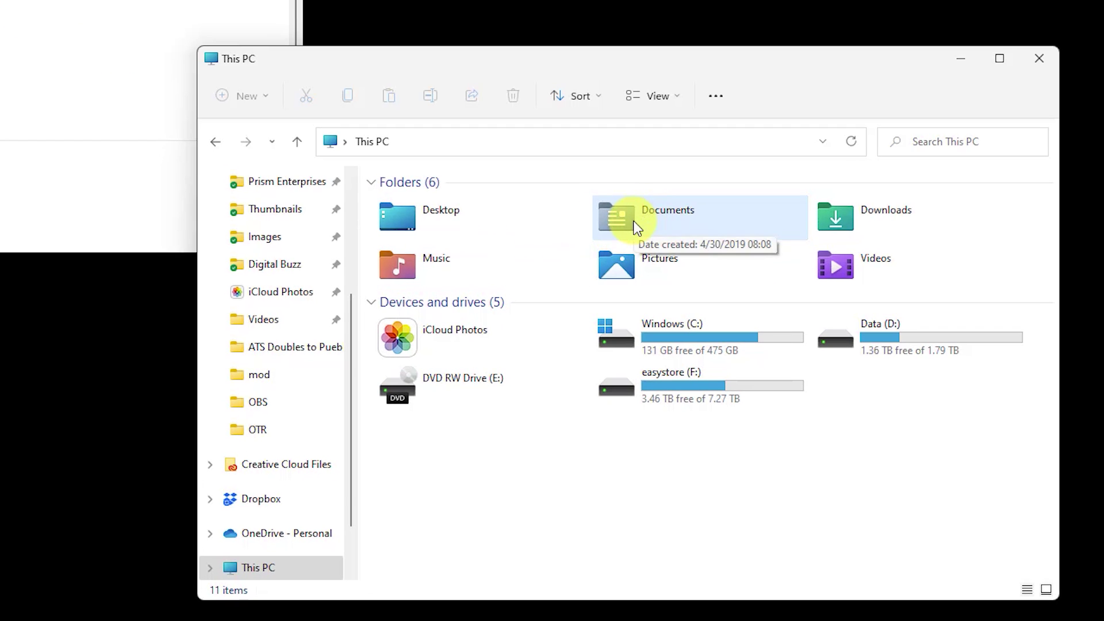
{"action": "double_click", "coordinate": [637, 226]}
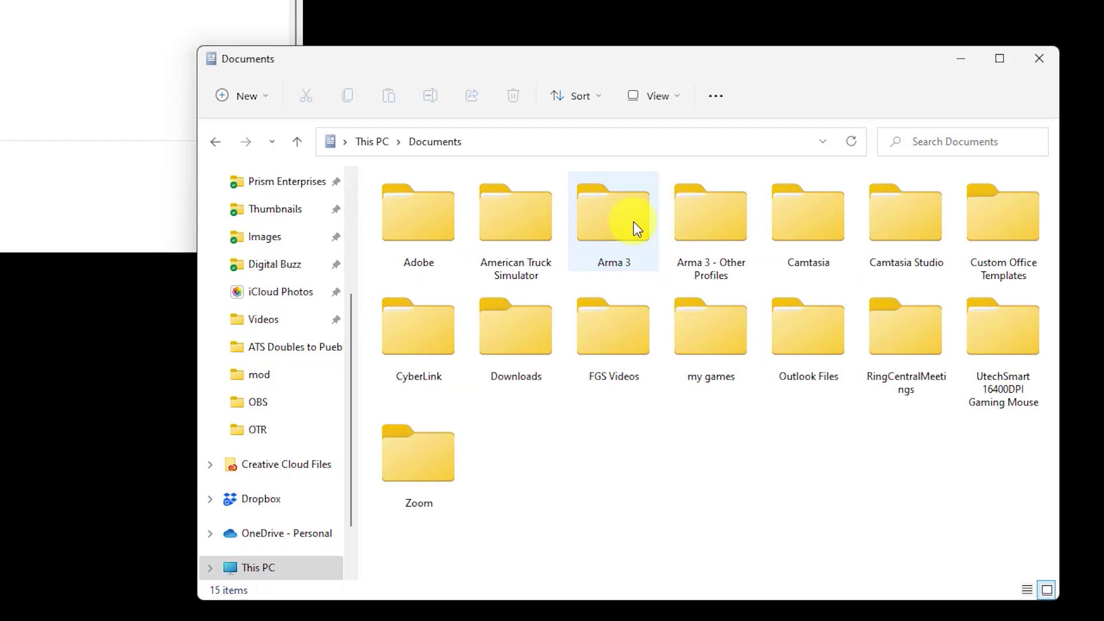
{"action": "double_click", "coordinate": [521, 219]}
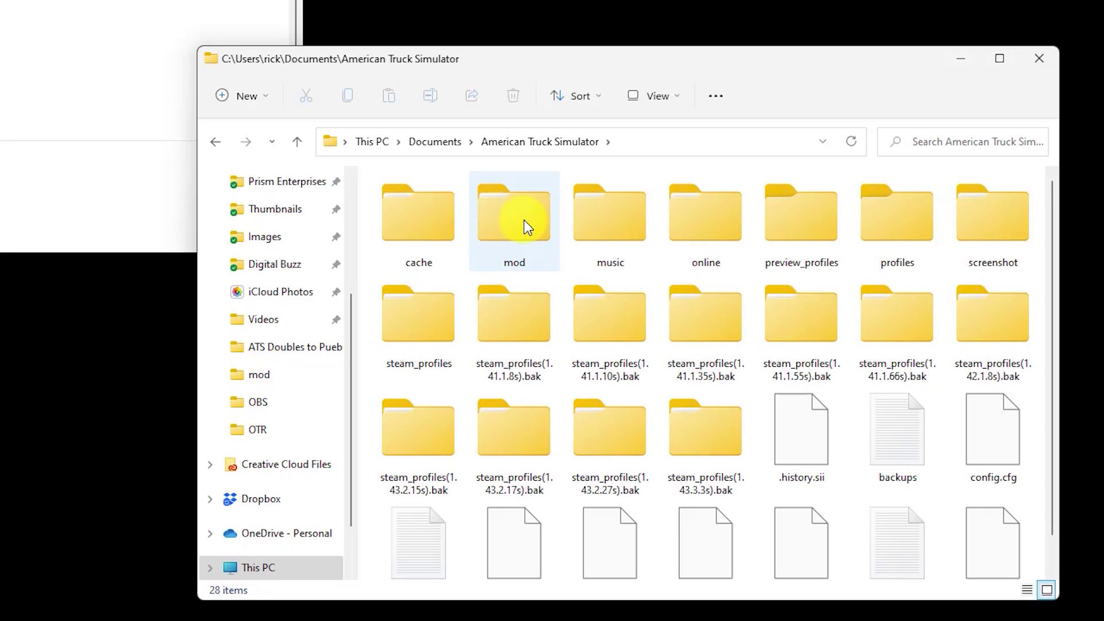
{"action": "double_click", "coordinate": [523, 220]}
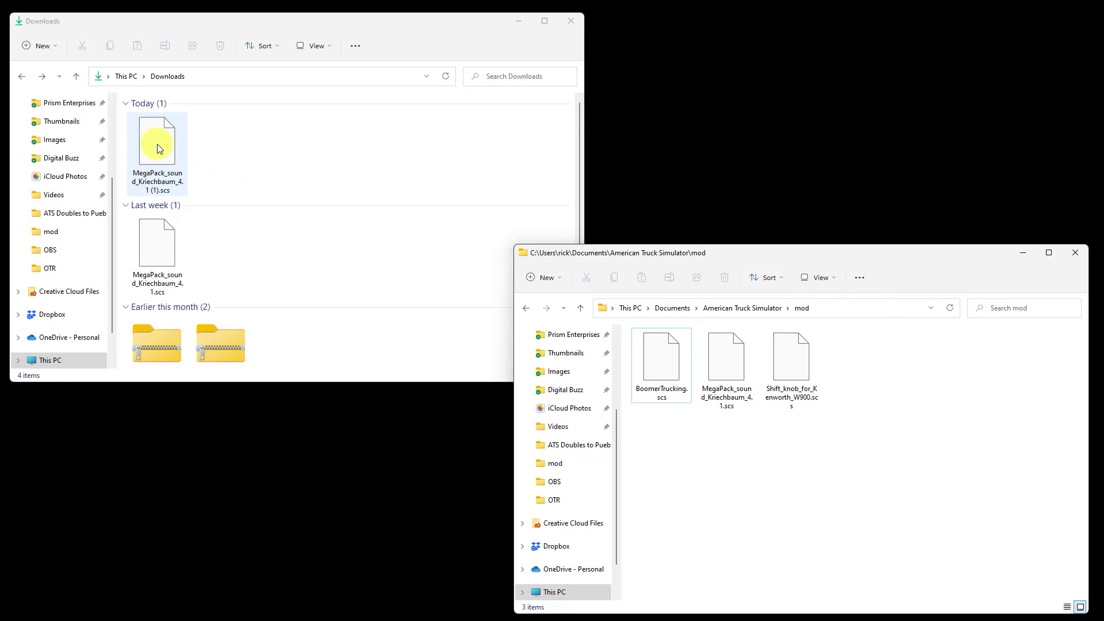
{"action": "left_click_drag", "start_coordinate": [158, 147], "coordinate": [724, 443]}
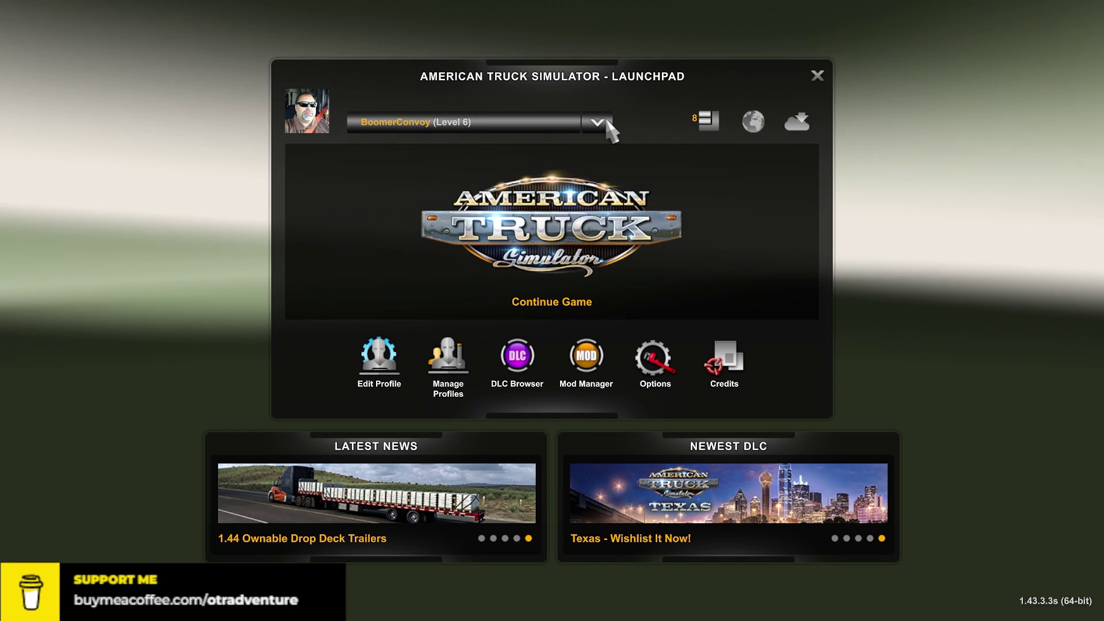
- Check the profile list without switching, then go to the launchpad's Mod Manager
{"action": "left_click", "coordinate": [599, 122]}
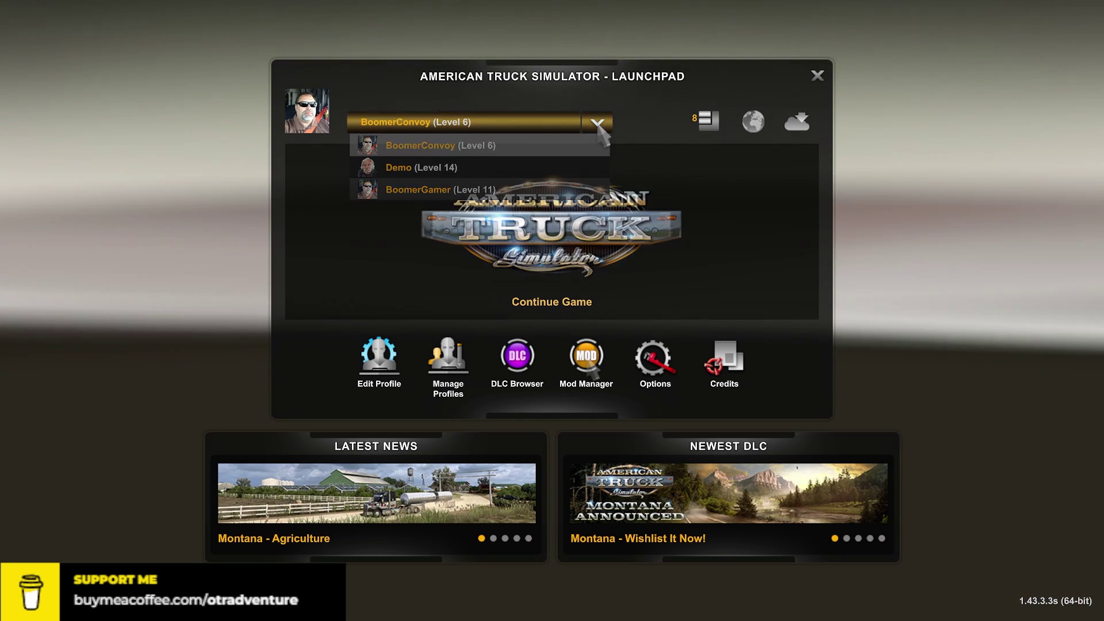
{"action": "left_click", "coordinate": [602, 129]}
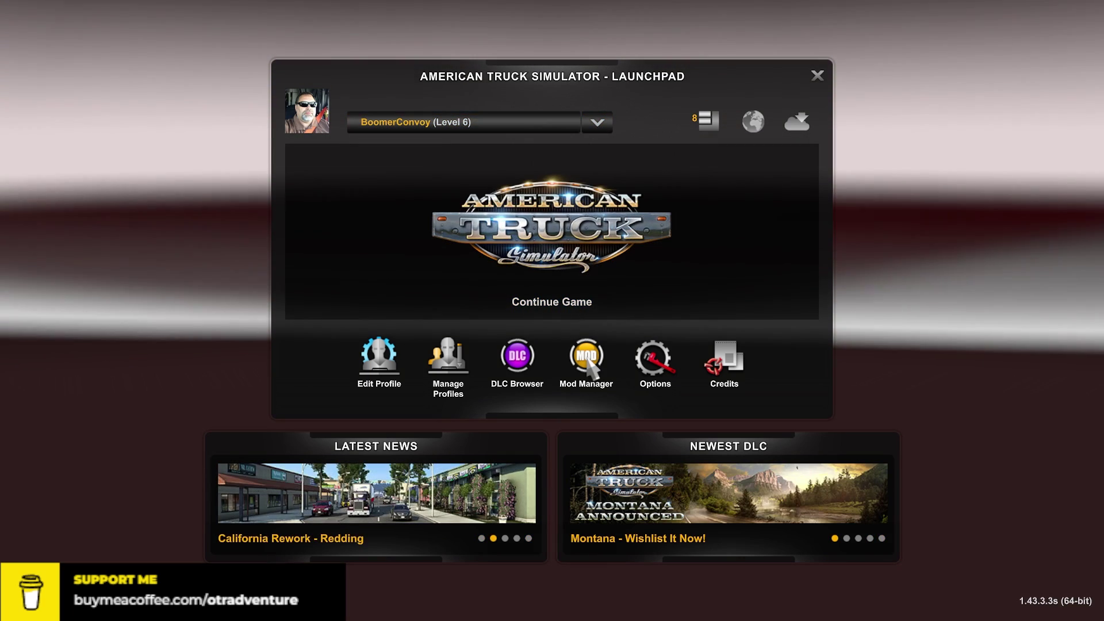
{"action": "left_click", "coordinate": [592, 366]}
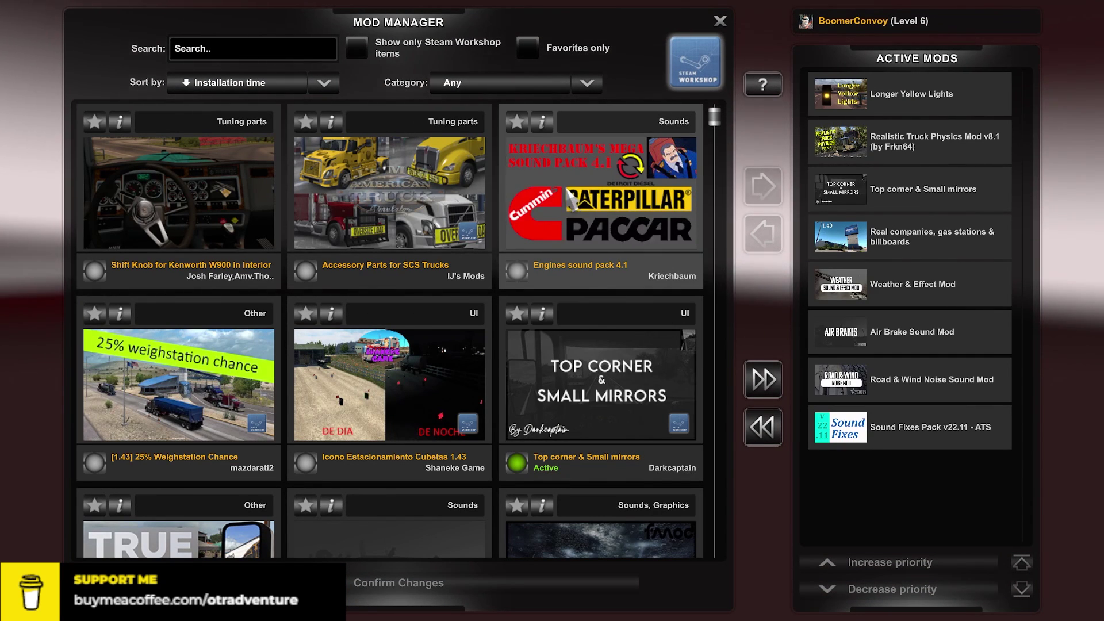
- Activate Kriechbaum's Engines sound pack 4.1, lower it below the real companies mod, and confirm
{"action": "double_click", "coordinate": [544, 211]}
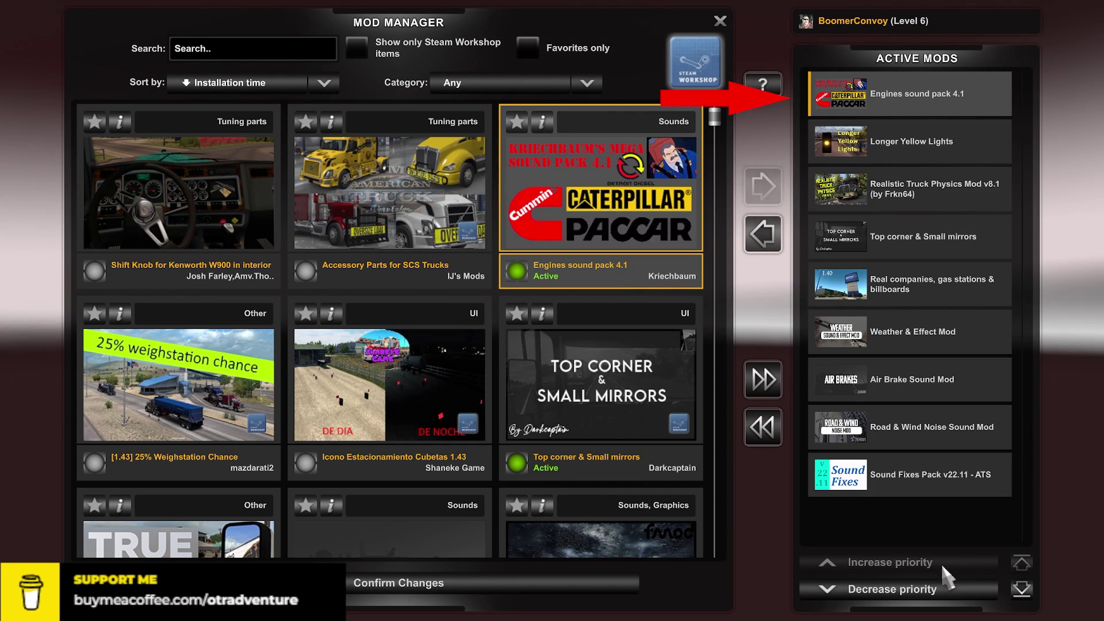
{"action": "left_click", "coordinate": [943, 595]}
{"action": "left_click", "coordinate": [943, 595]}
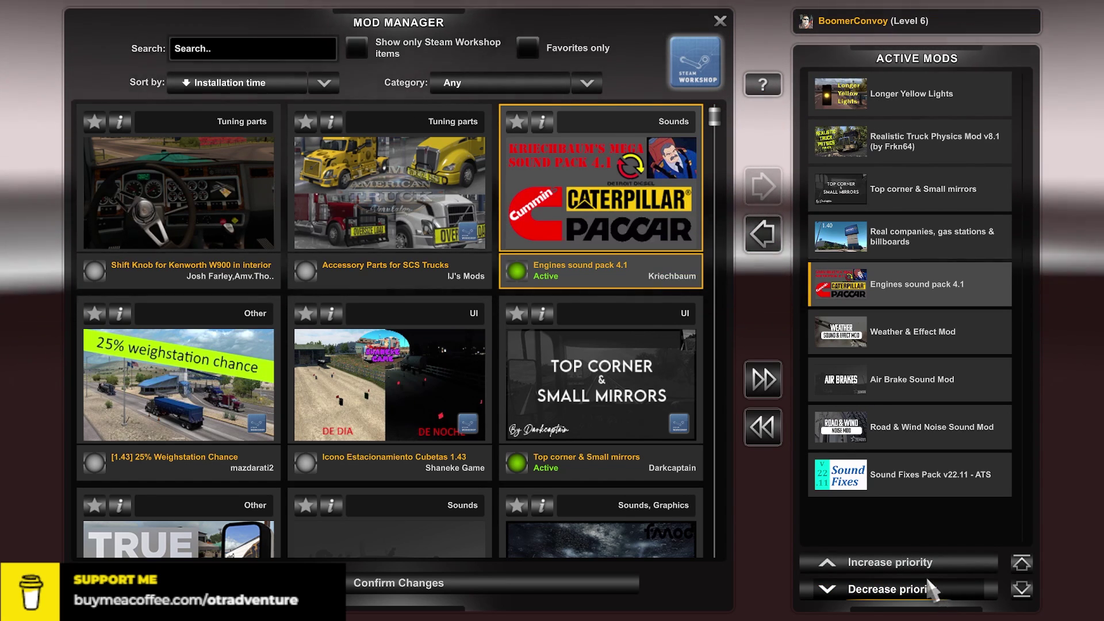
{"action": "left_click", "coordinate": [437, 590]}
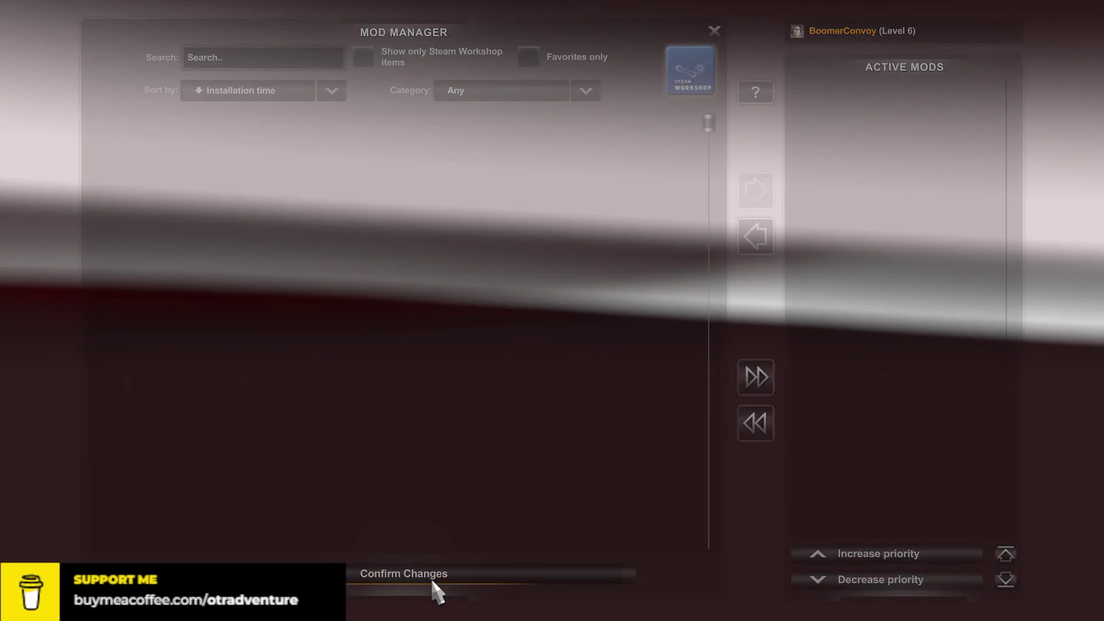